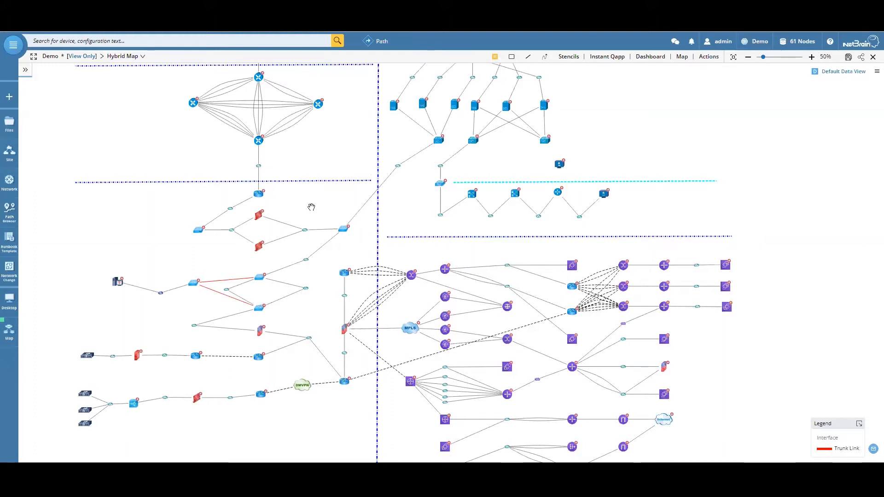
Examine the Hybrid Map's branch, WAN, traditional data center, software-defined data center and public cloud sections.
scroll(311, 207, up, 1)
scroll(383, 316, up, 1)
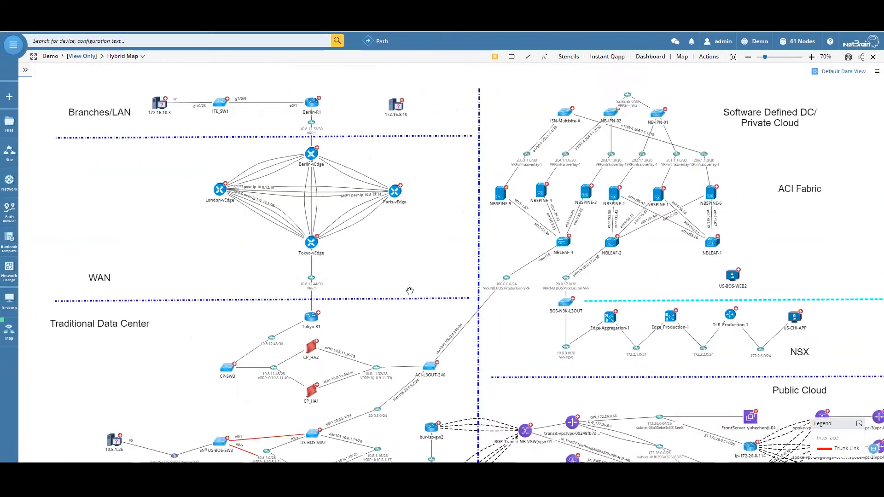
scroll(410, 291, up, 2)
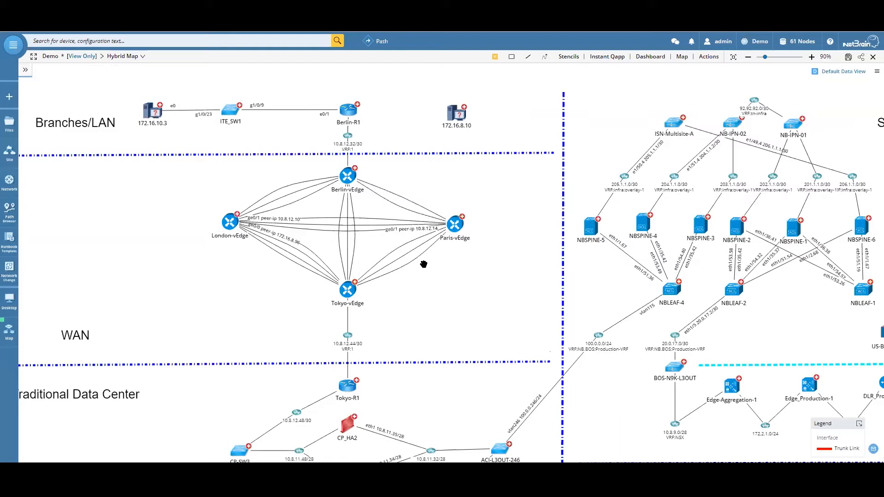
scroll(487, 172, down, 5)
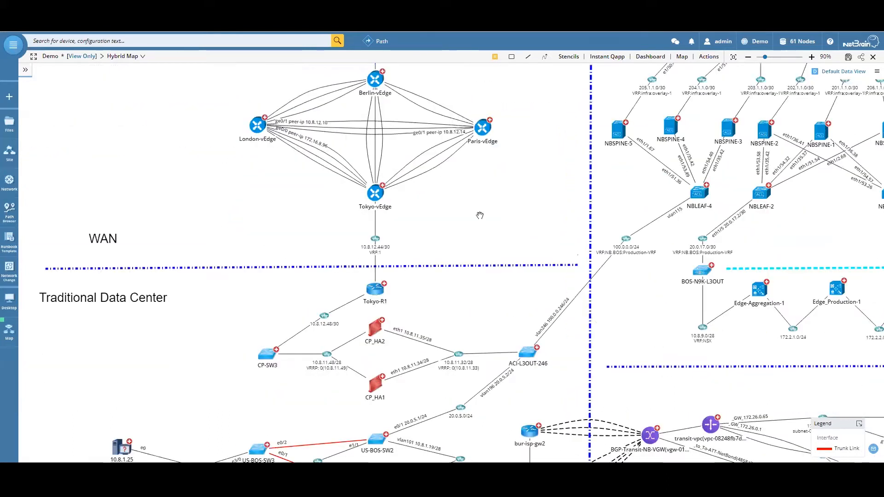
scroll(471, 196, down, 3)
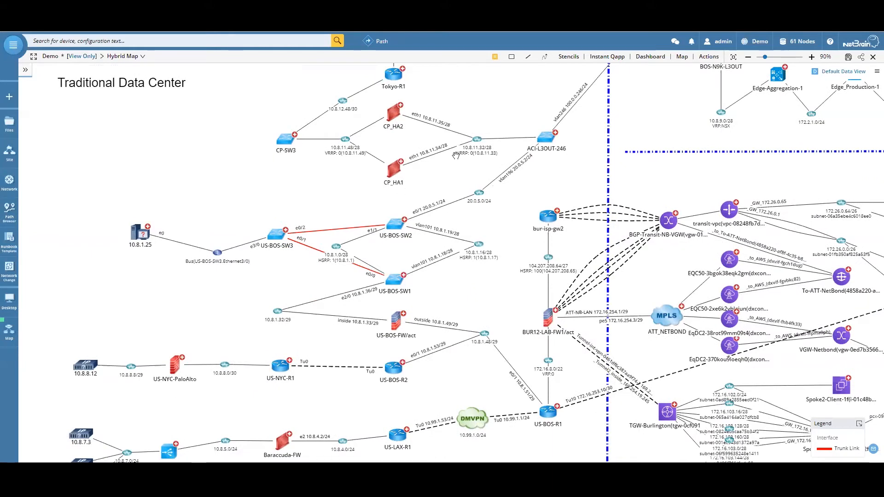
drag(541, 462, 503, 422)
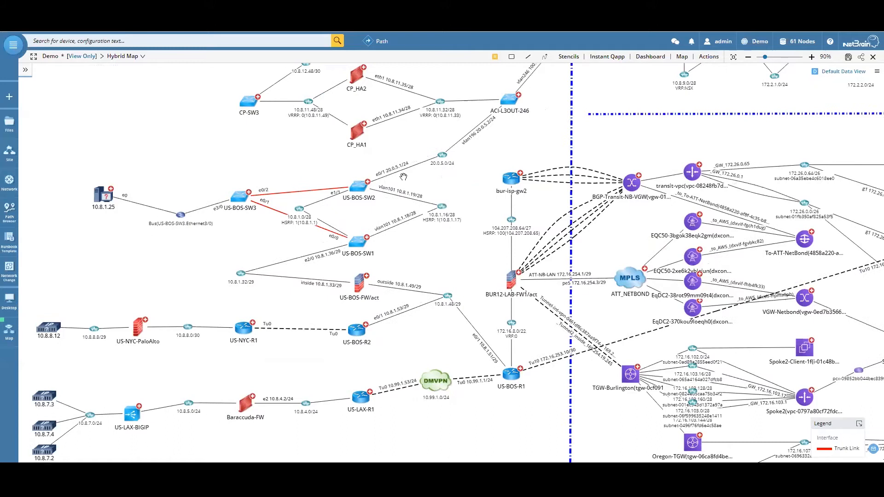
click(401, 221)
click(440, 171)
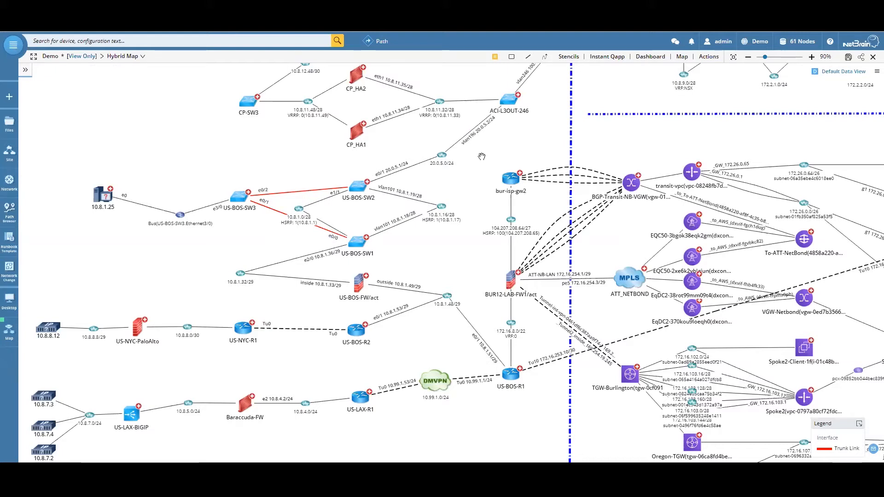
drag(626, 190, 353, 360)
drag(802, 287, 751, 298)
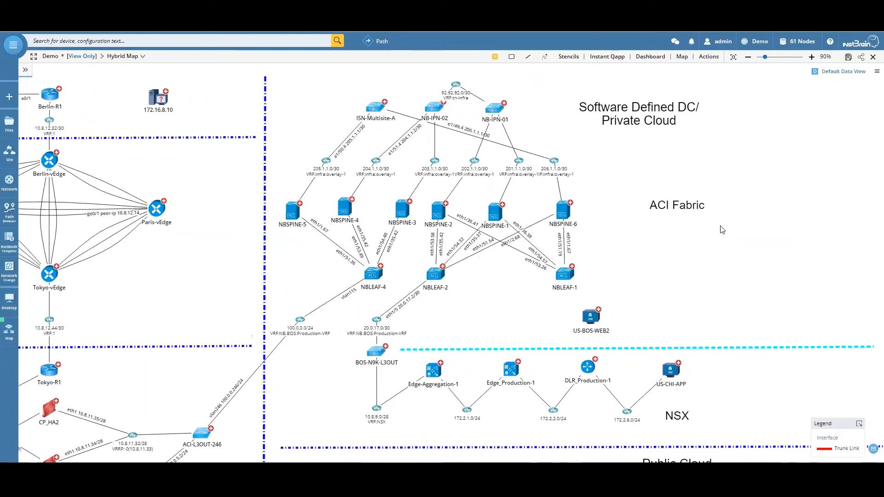
scroll(704, 258, down, 2)
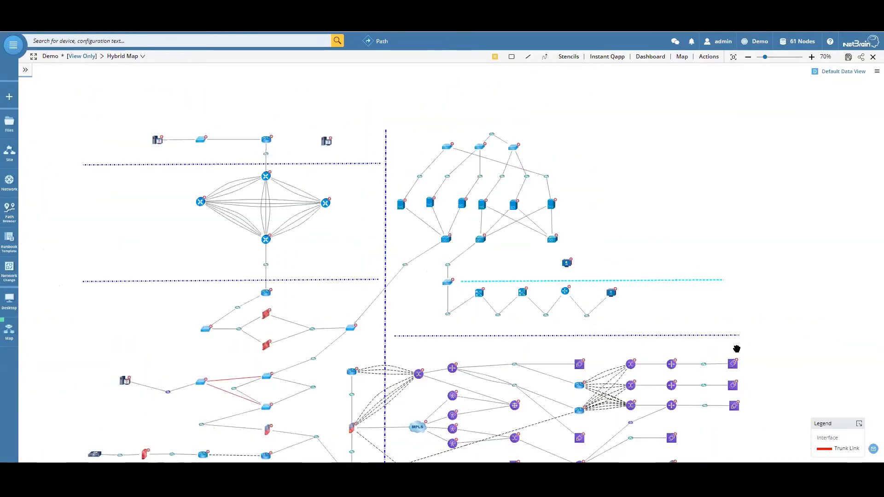
scroll(701, 321, up, 2)
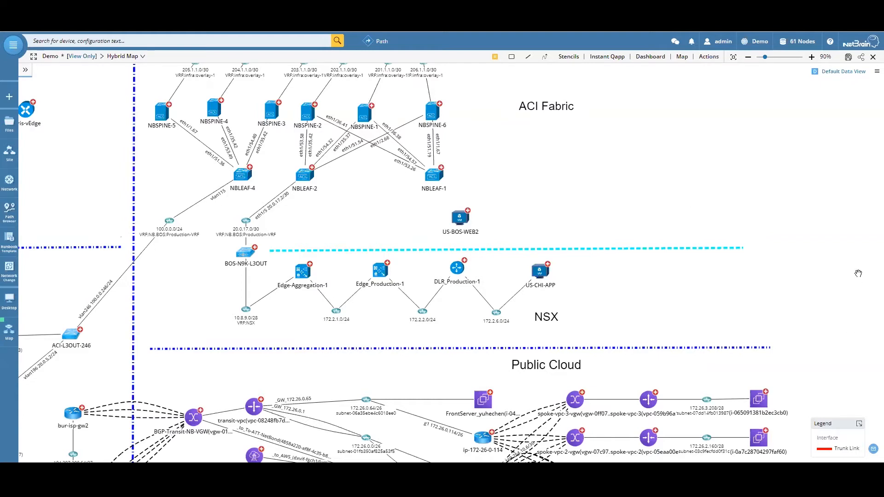
scroll(858, 273, down, 6)
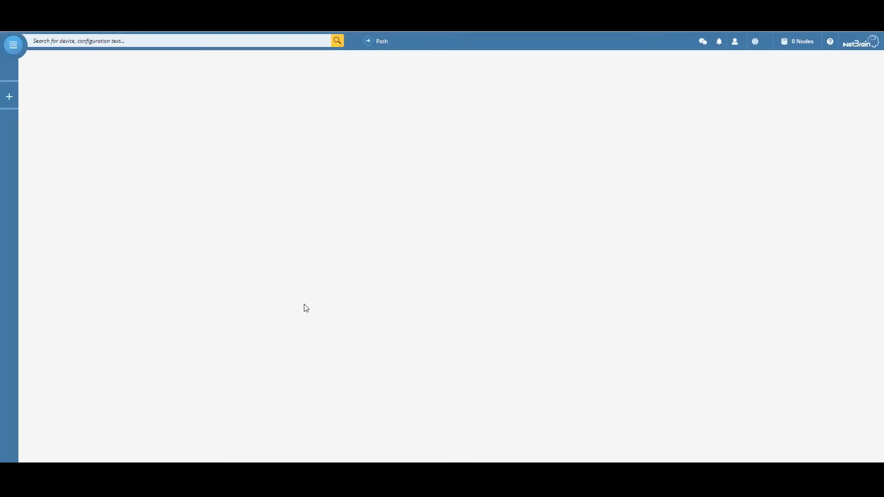
Search for "ospf 140", map all the matching devices, and dismiss the search results.
click(250, 40)
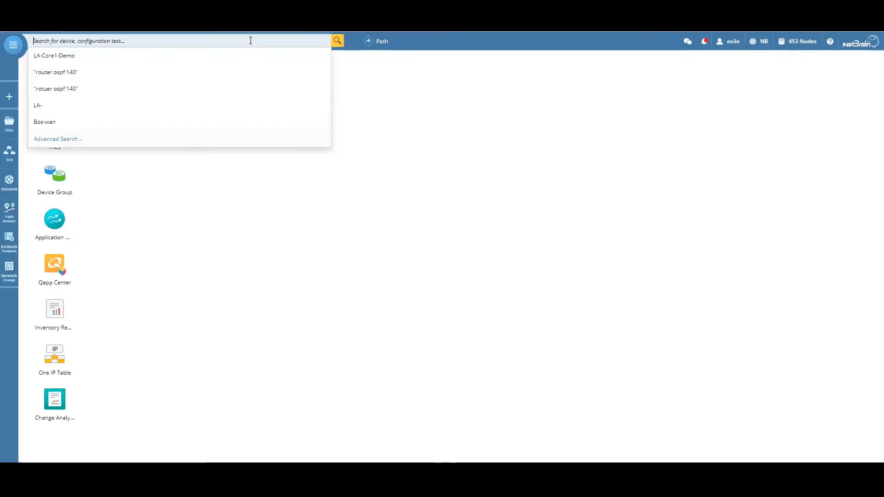
text("ospf 140")
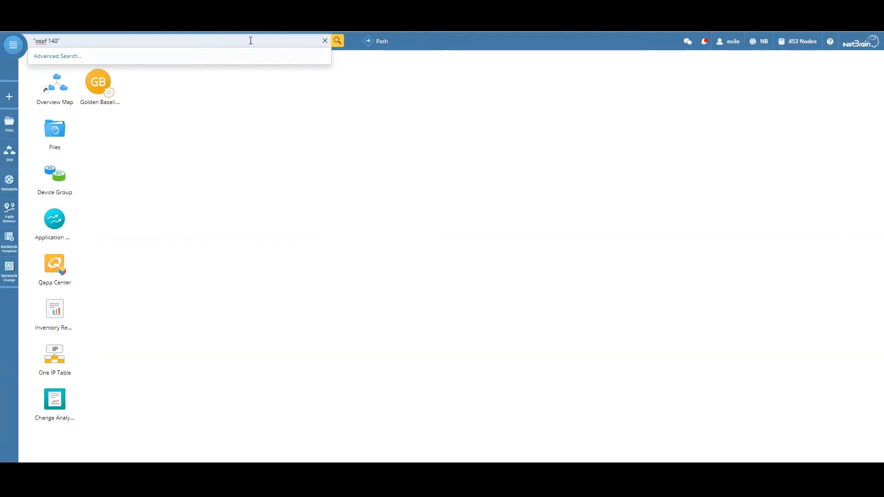
key(Return)
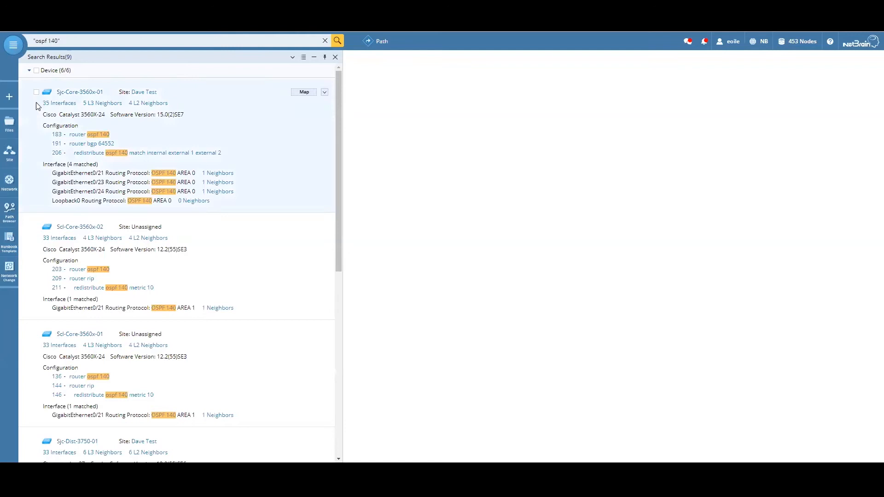
click(36, 70)
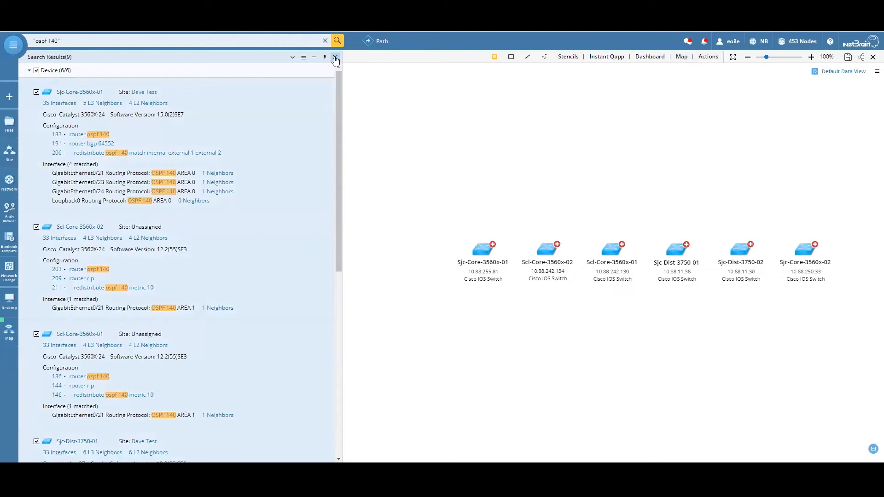
click(336, 58)
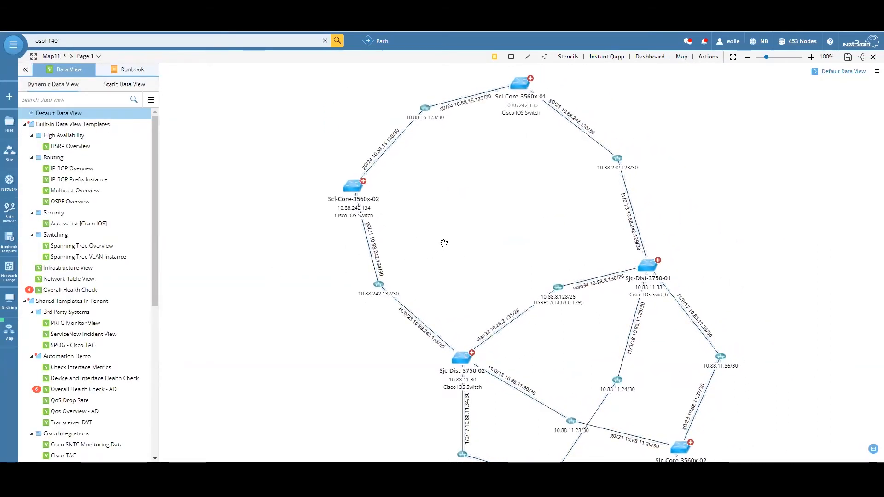
Add the L2 topology links between the mapped switches.
drag(485, 228, 465, 230)
right_click(464, 230)
mouse_move(503, 199)
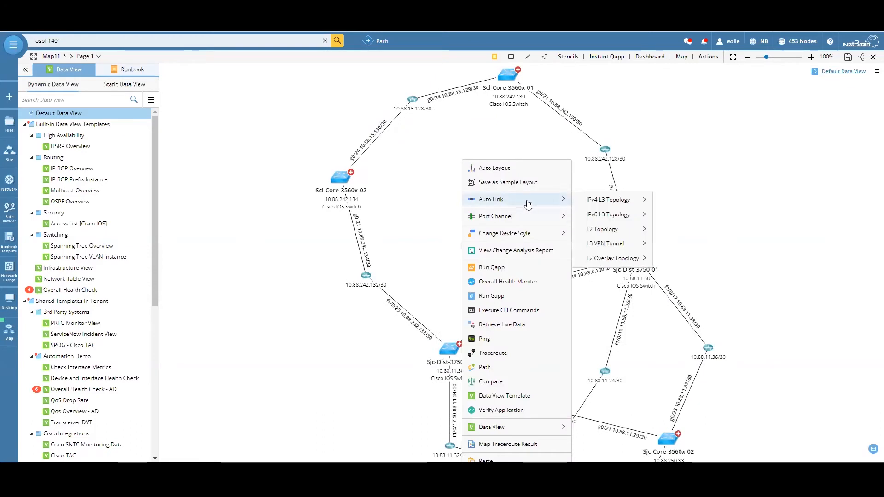
mouse_move(586, 201)
mouse_move(600, 230)
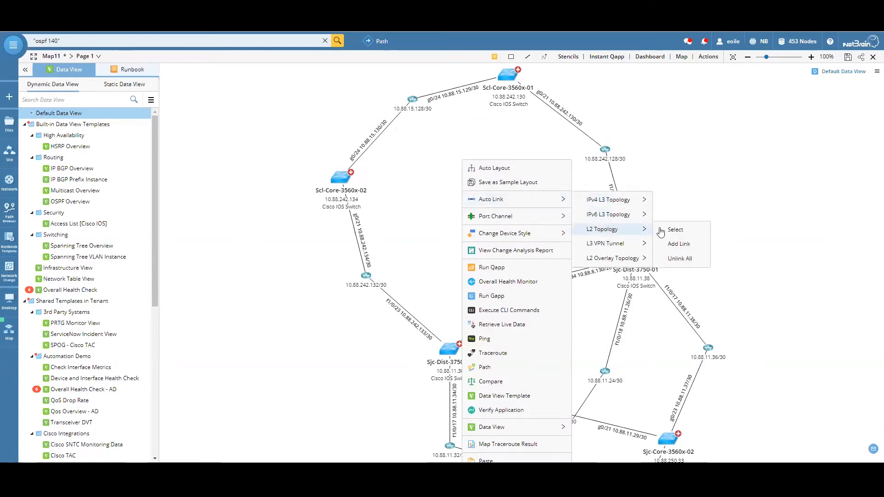
click(675, 249)
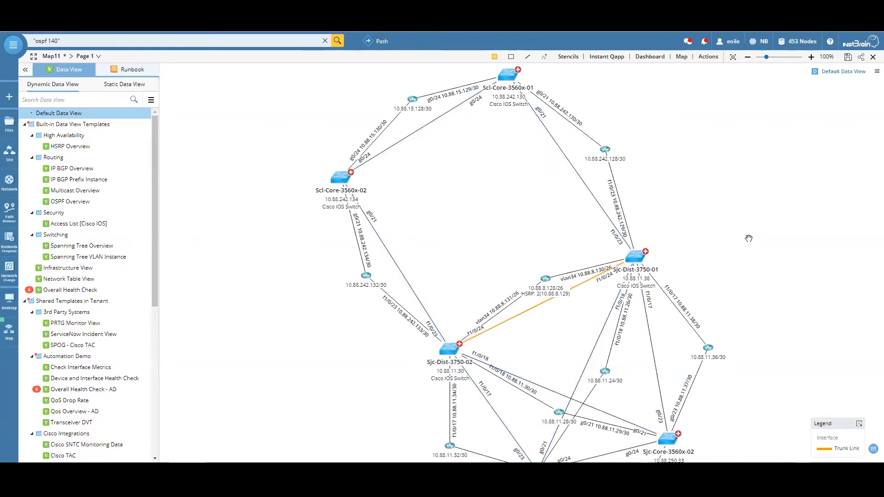
Undo the last addition of L2 topology links on the map.
click(681, 57)
mouse_move(663, 132)
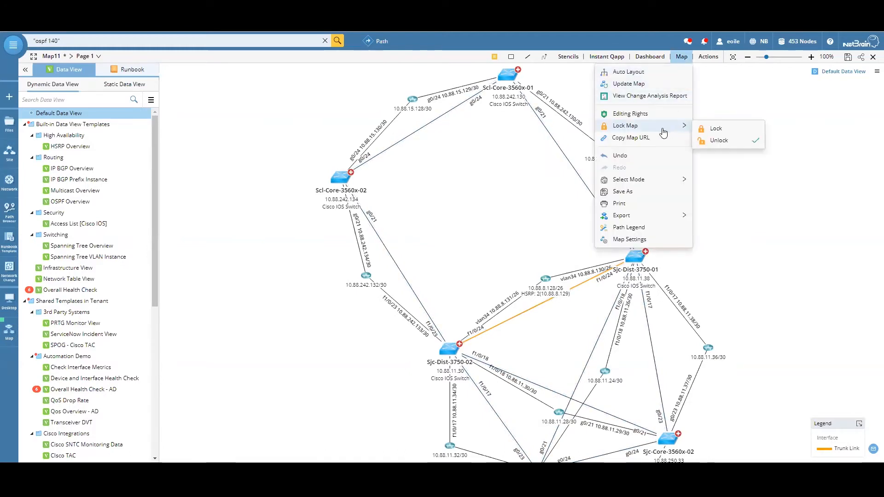
click(652, 158)
Apply the OSPF Overview data view and inspect the global routes and OSPF interface tables of Sjc-Dist-3750-01.
drag(761, 219, 686, 162)
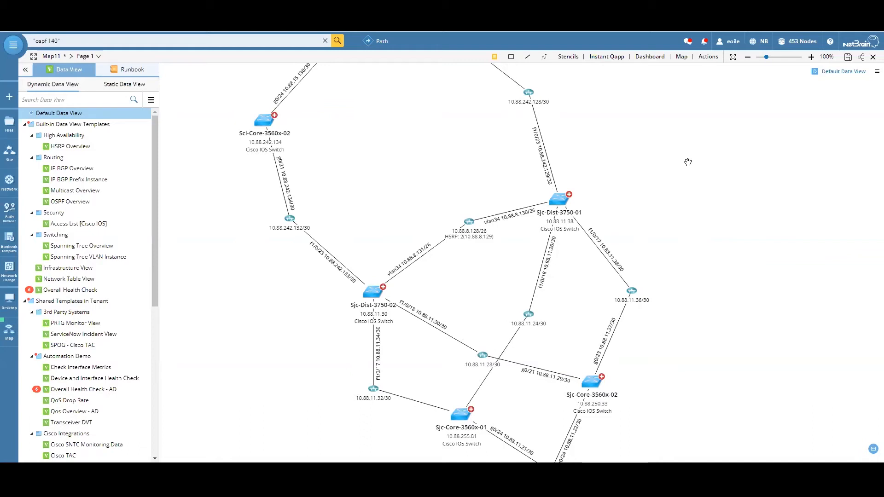
click(92, 202)
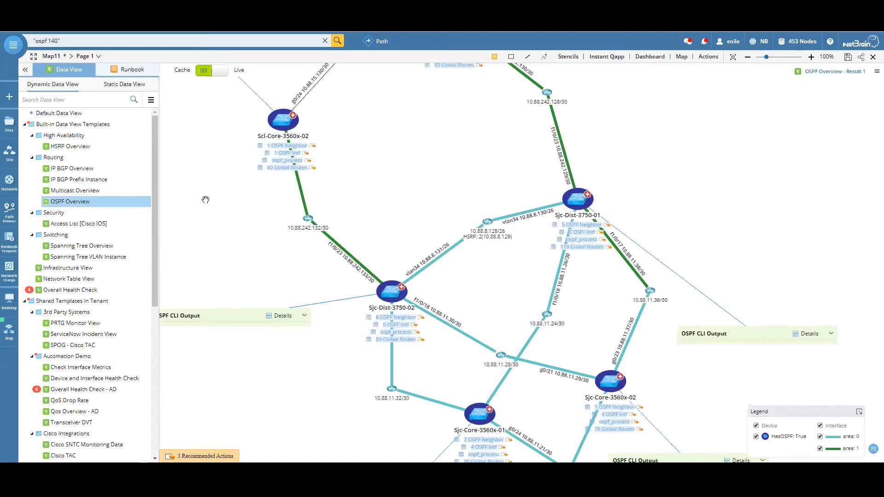
click(590, 248)
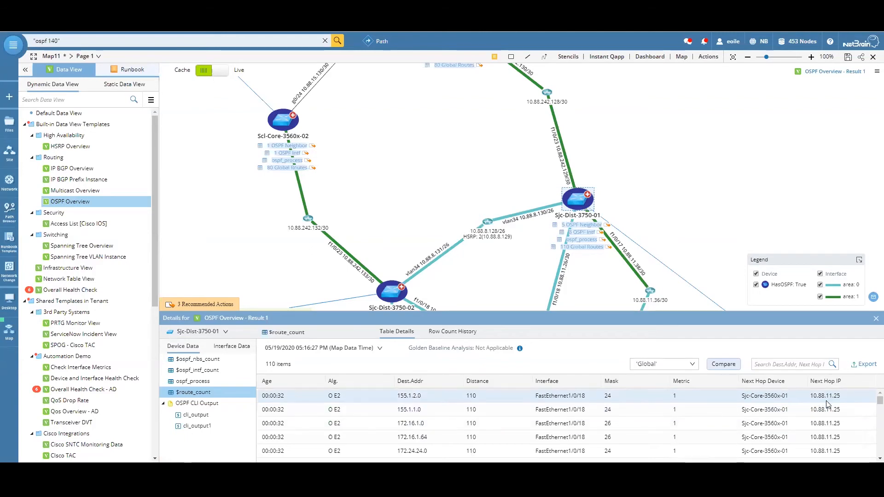
click(579, 233)
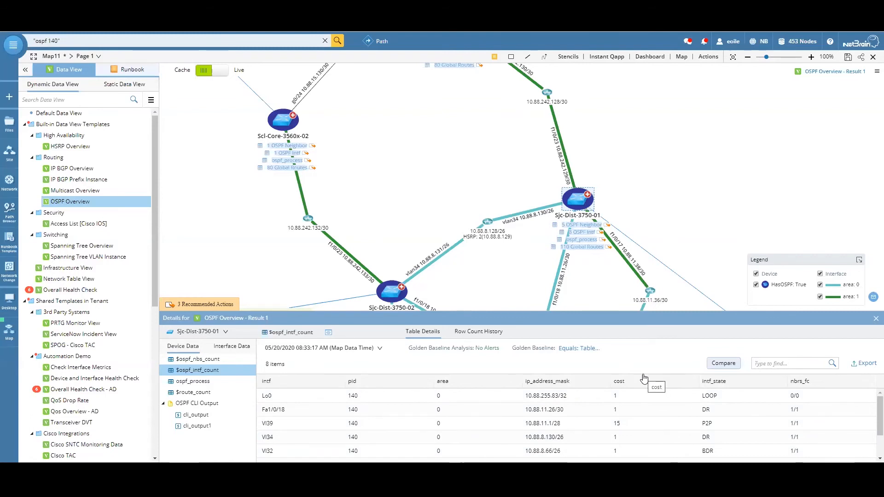
click(875, 320)
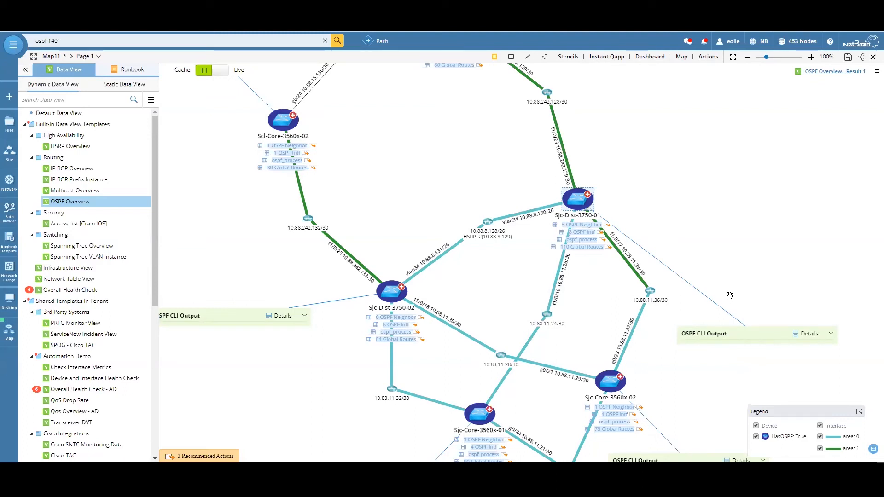
Add the recommended "show log include INPUT [Cisco IOS NXOS ASA]" action to the runbook and run it for OSPF.
click(195, 457)
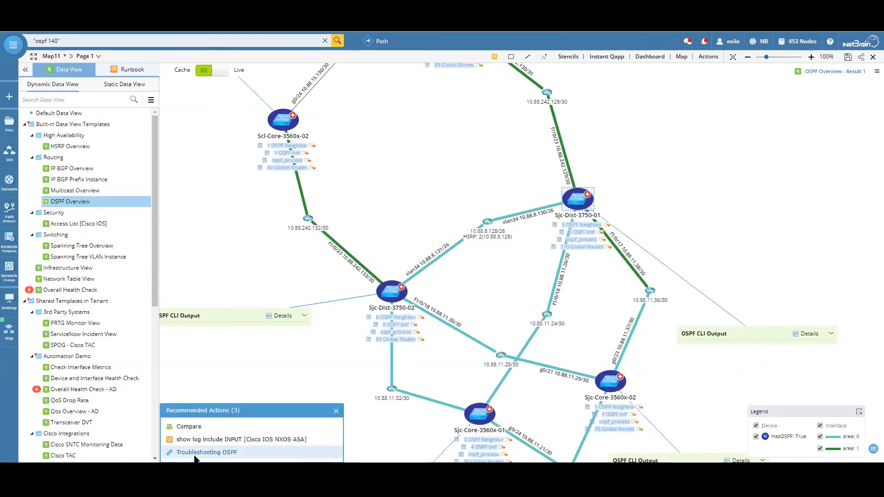
mouse_move(259, 448)
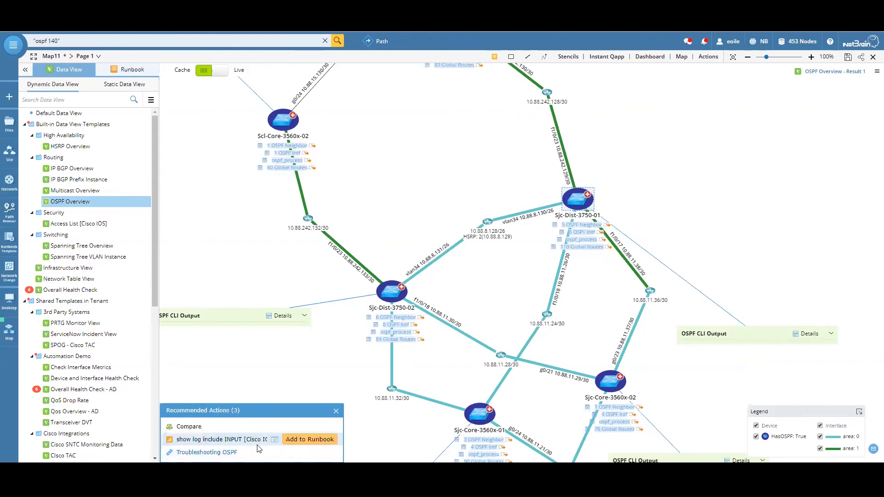
click(310, 439)
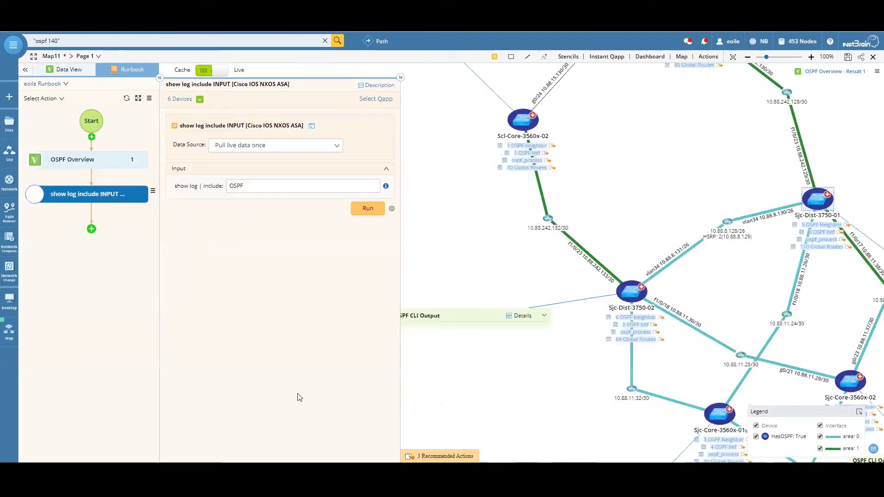
click(370, 209)
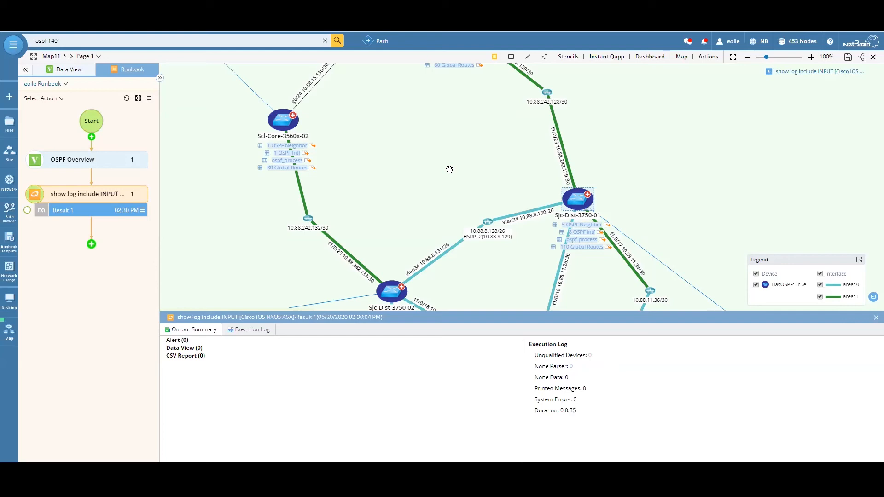
mouse_move(94, 148)
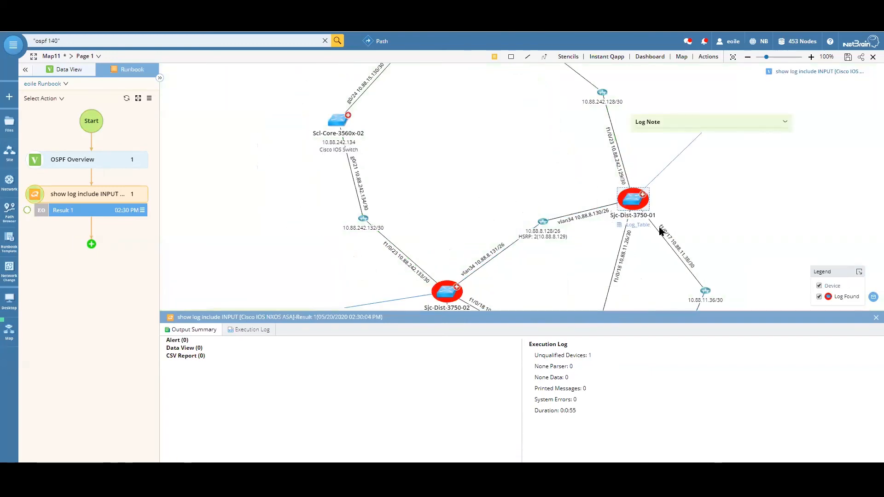
Review the log table of Sjc-Dist-3750-01, close it, and open the log table of Sjc-Dist-3750-02.
click(635, 227)
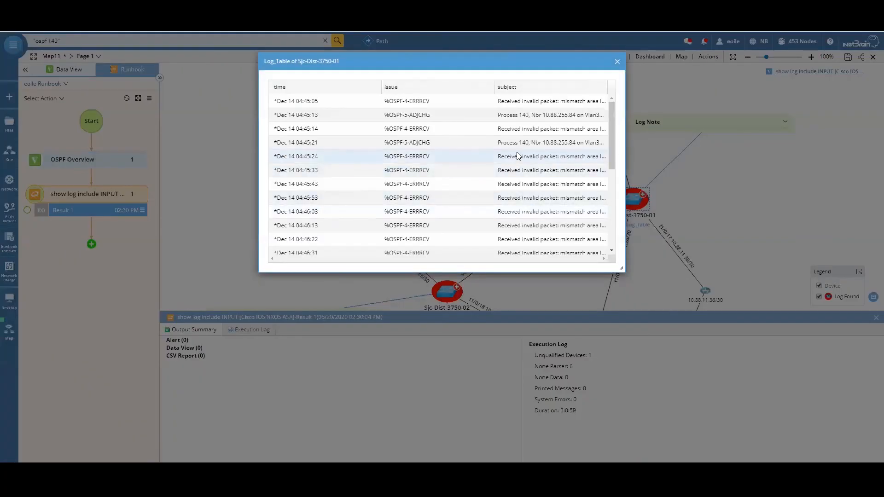
scroll(518, 156, down, 1)
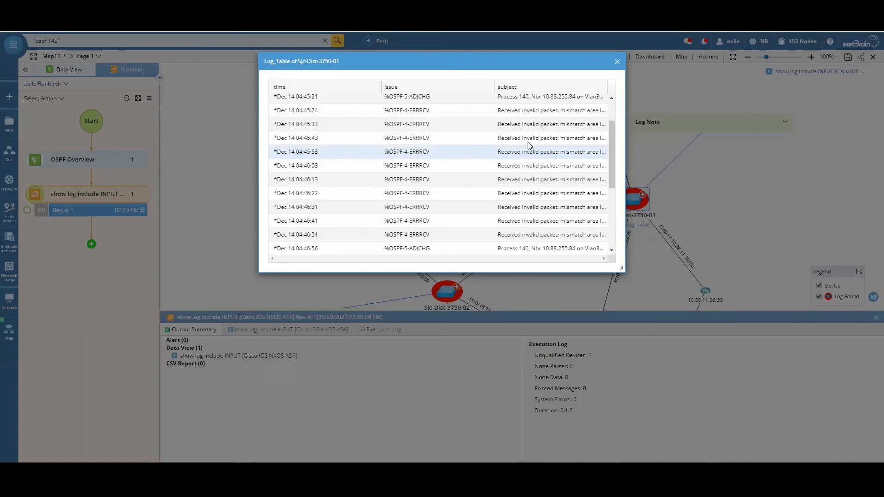
click(618, 61)
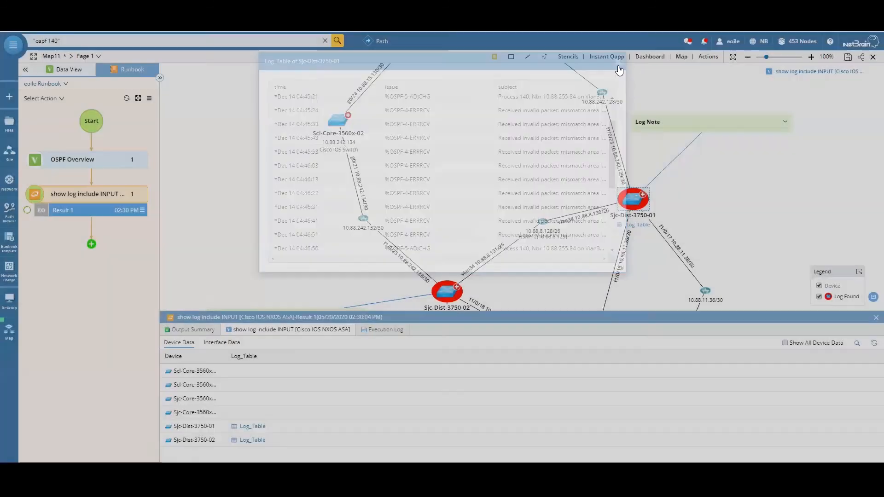
drag(520, 201, 576, 99)
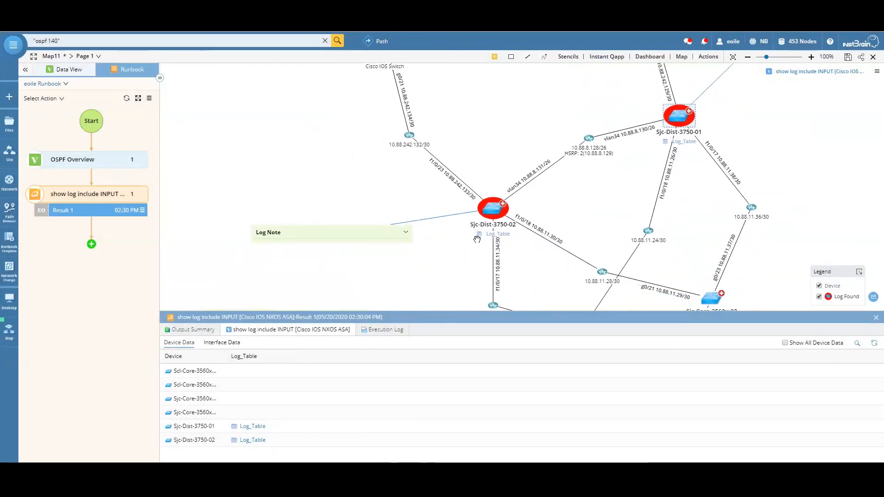
click(496, 238)
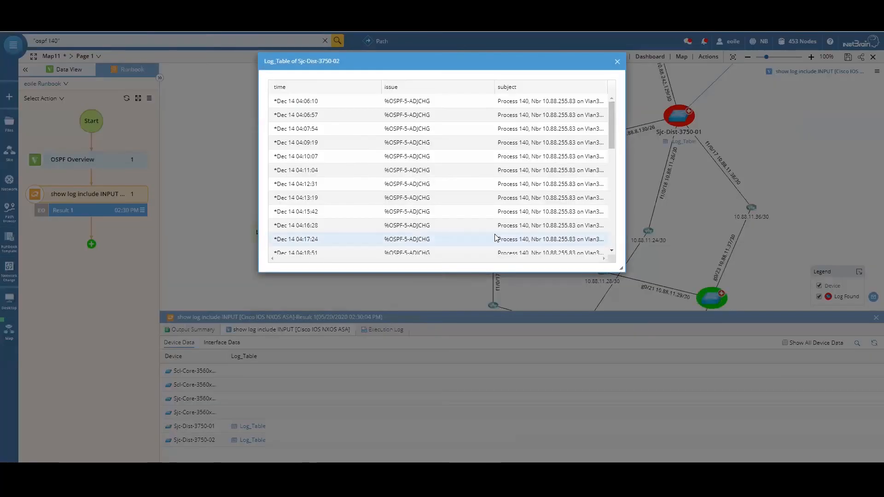